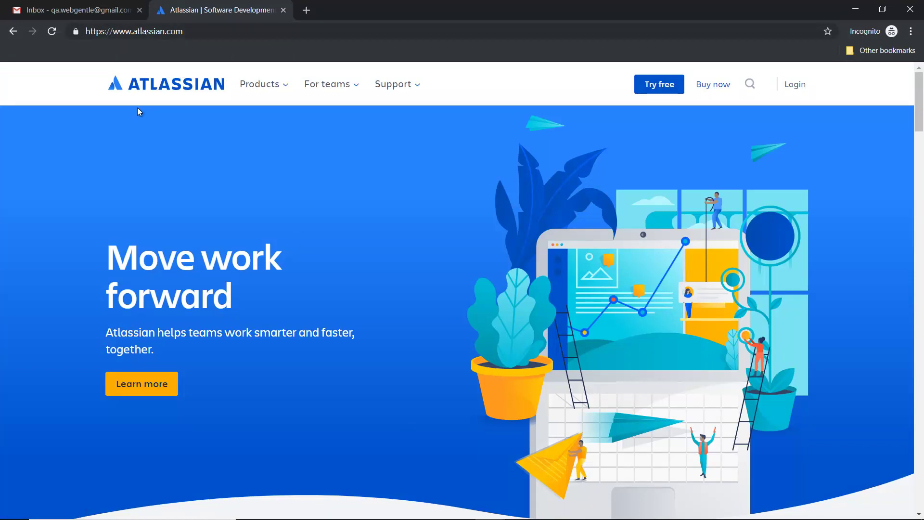
Open atlassian.com's Products menu listing Jira Software, Confluence, Trello and Bitbucket
left_click(253, 88)
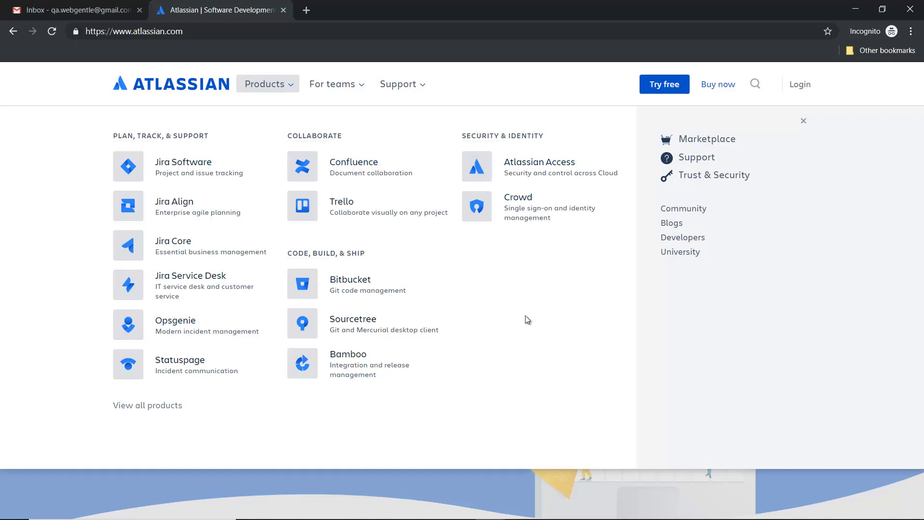
Go to the Jira Software product page and start its free trial
left_click(188, 171)
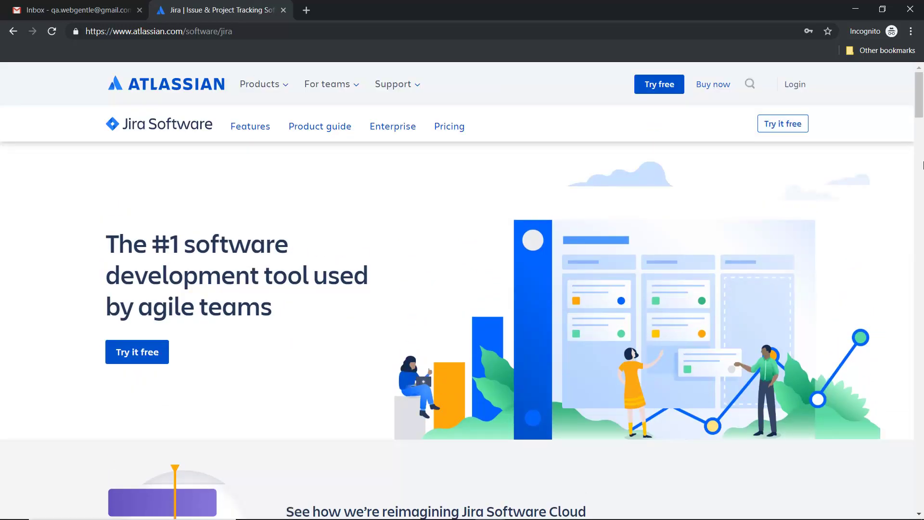
left_click(789, 126)
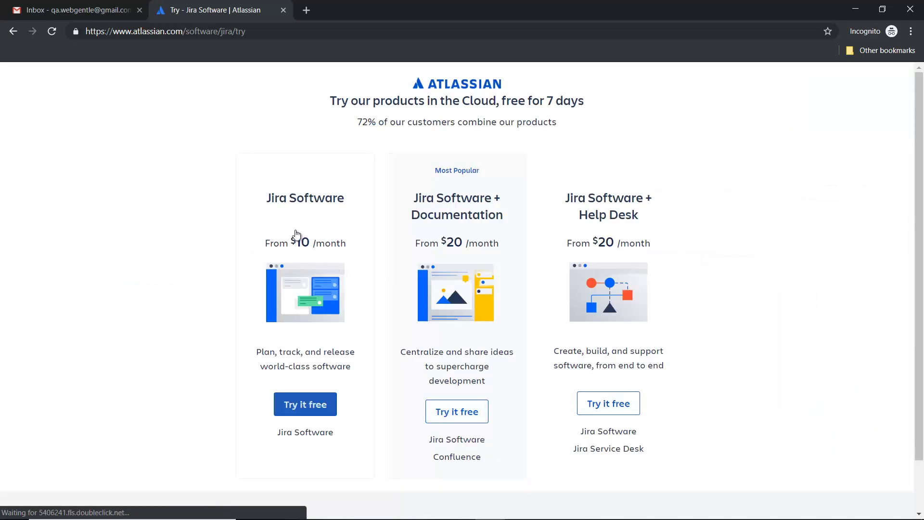
scroll(806, 325, "down", 1)
scroll(803, 324, "up", 1)
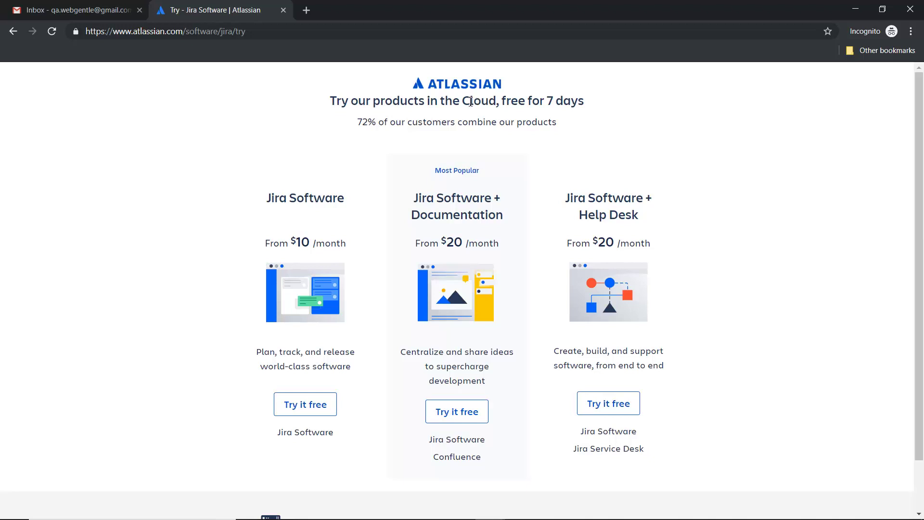
Choose the plain Jira Software plan for the 7-day free cloud trial
left_click_drag(338, 103, 615, 117)
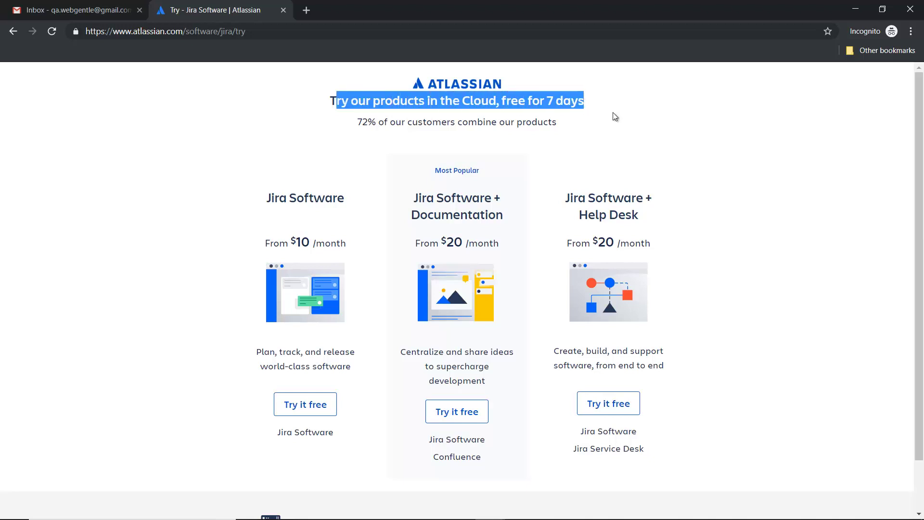
left_click(791, 214)
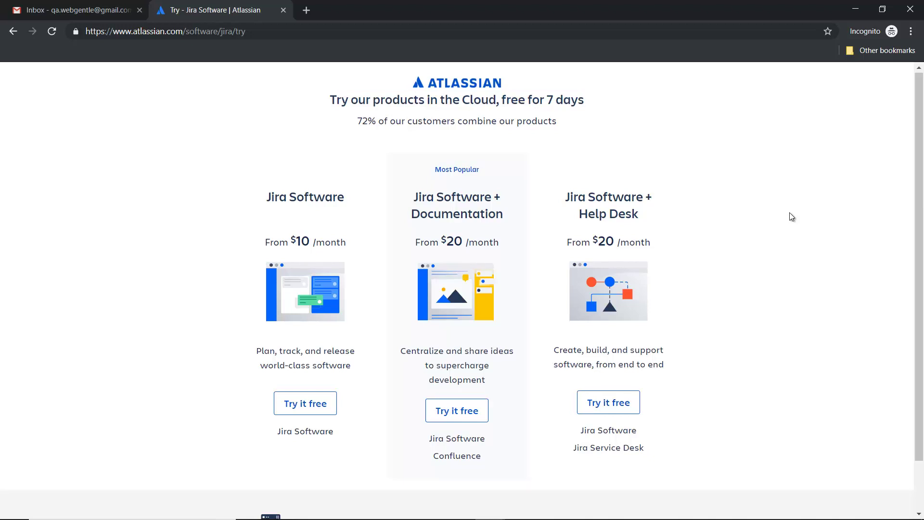
scroll(791, 217, "down", 1)
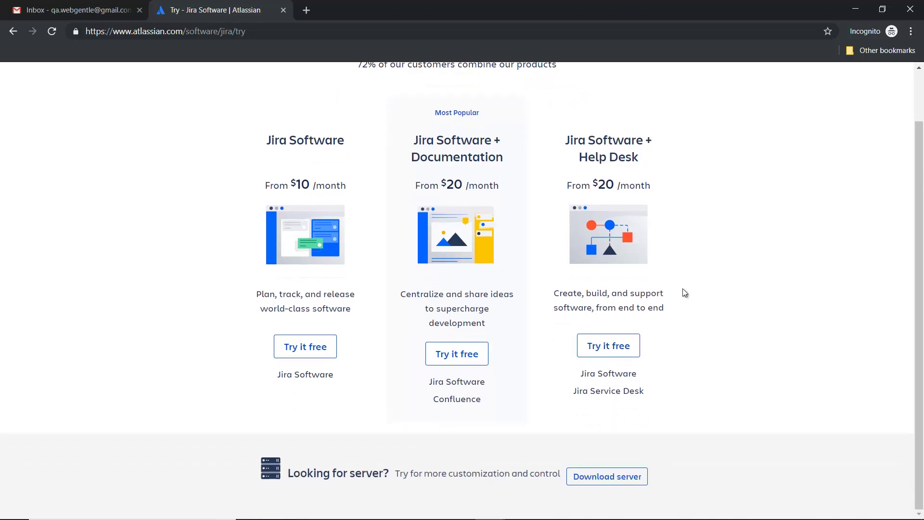
left_click(304, 350)
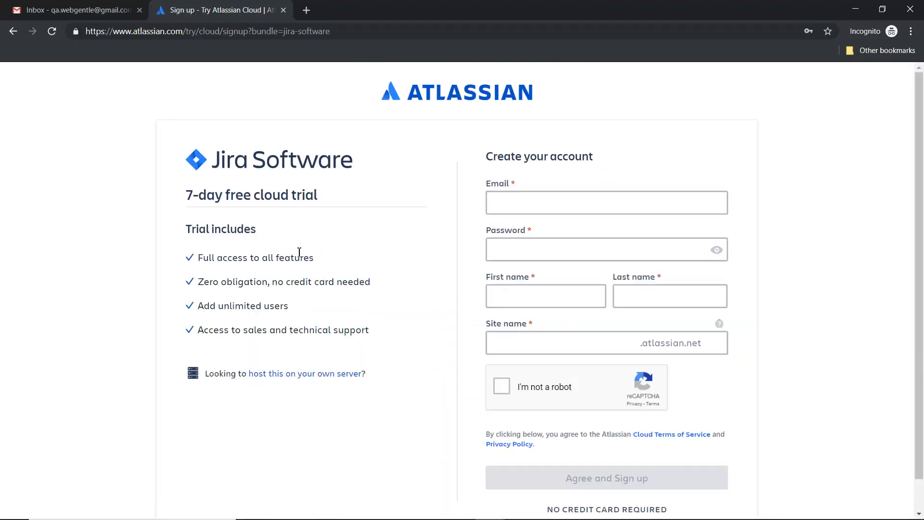
Highlight the 7-day trial title and its full-access, unlimited users and support benefits
left_click_drag(192, 195, 341, 204)
left_click(356, 212)
left_click_drag(204, 258, 354, 260)
left_click(354, 261)
left_click_drag(290, 306, 371, 332)
left_click(787, 181)
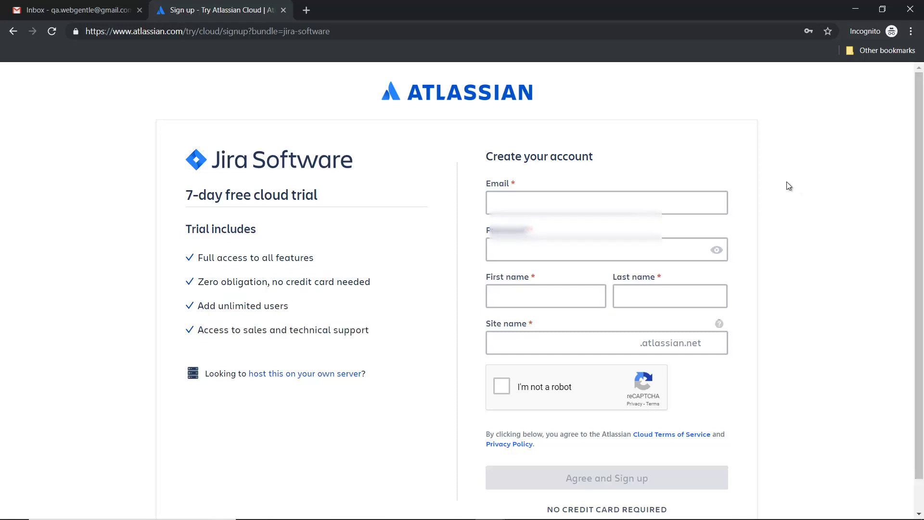
Fill in the account e-mail, password, names and site name, using saved details
left_click(501, 198)
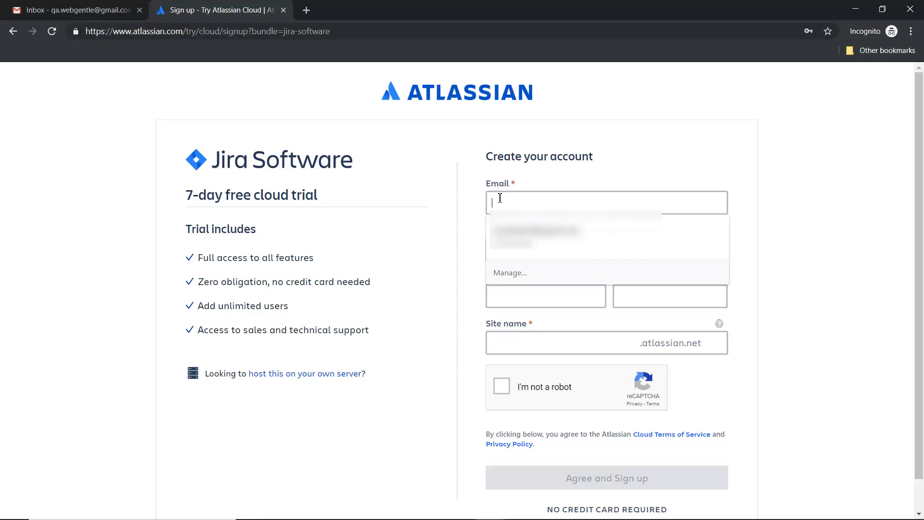
type("qa.we")
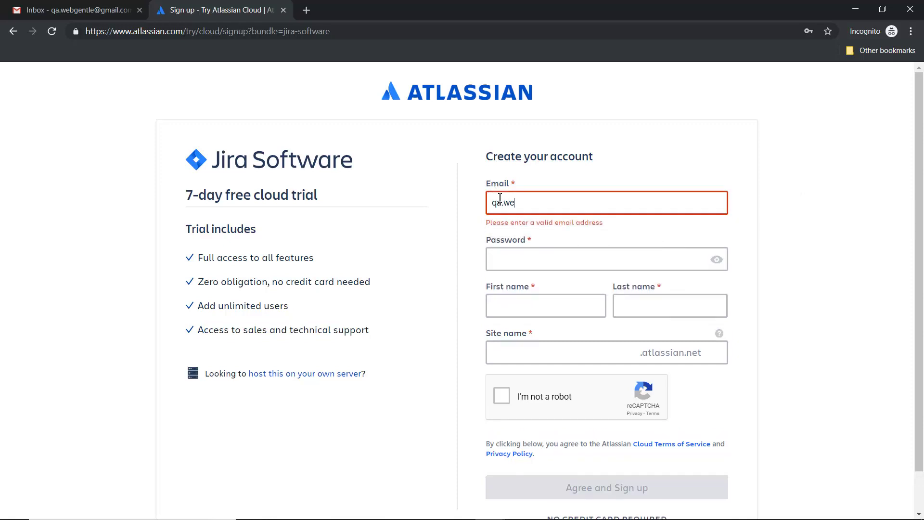
type("bgentle")
key("Down")
key("Return")
type("QA")
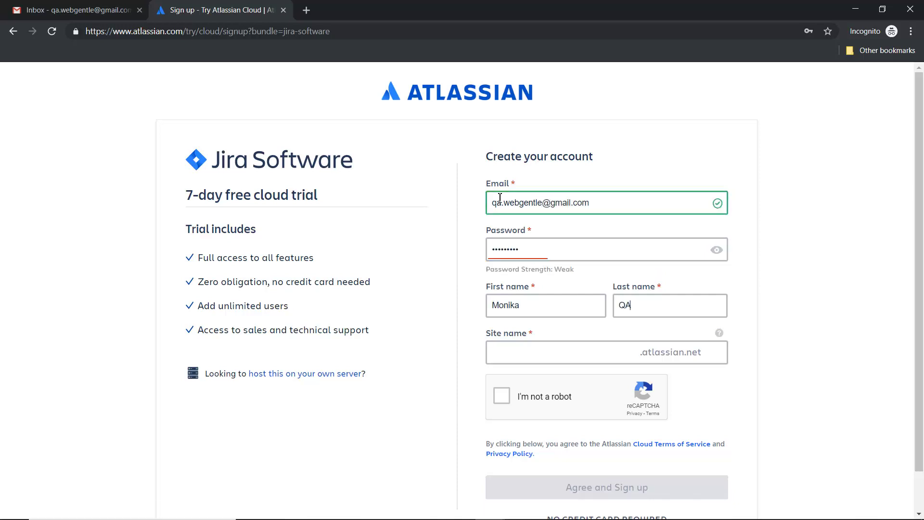
type("jiracourse")
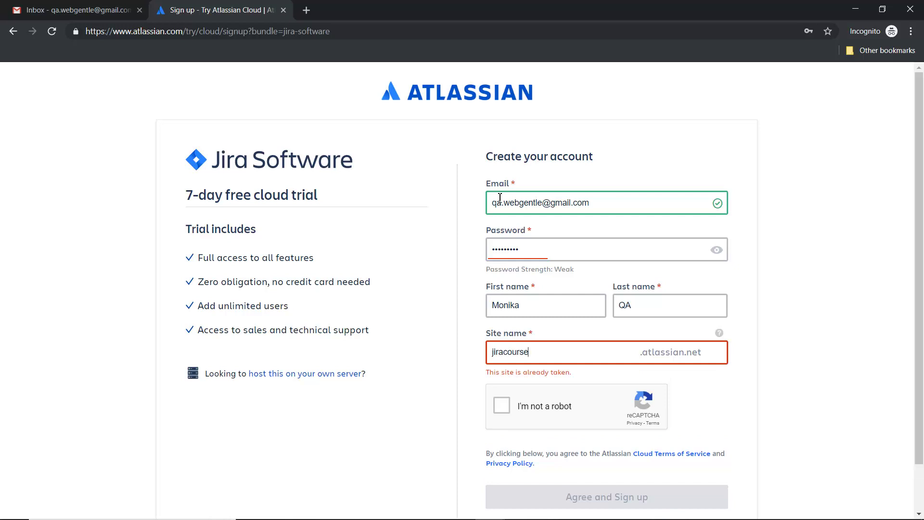
type("-webgentle")
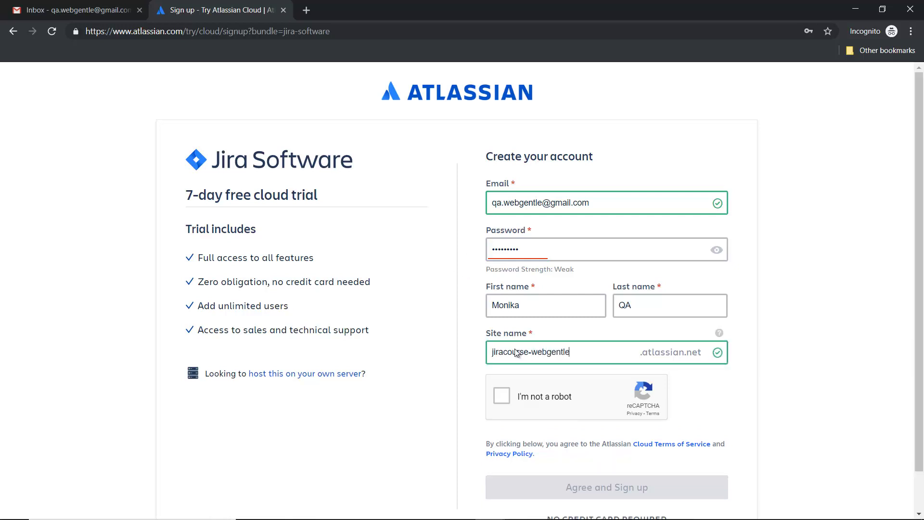
Pass the I'm not a robot check and submit the sign-up form
left_click(505, 400)
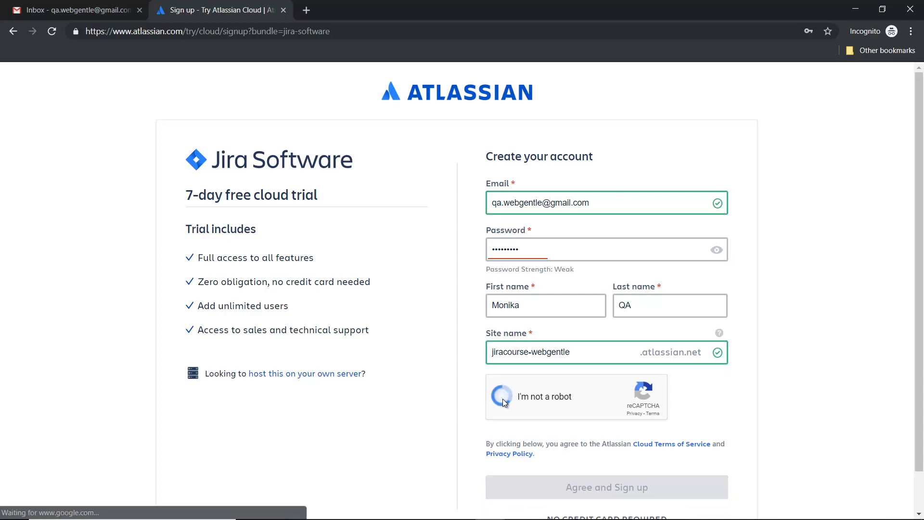
scroll(722, 460, "down", 1)
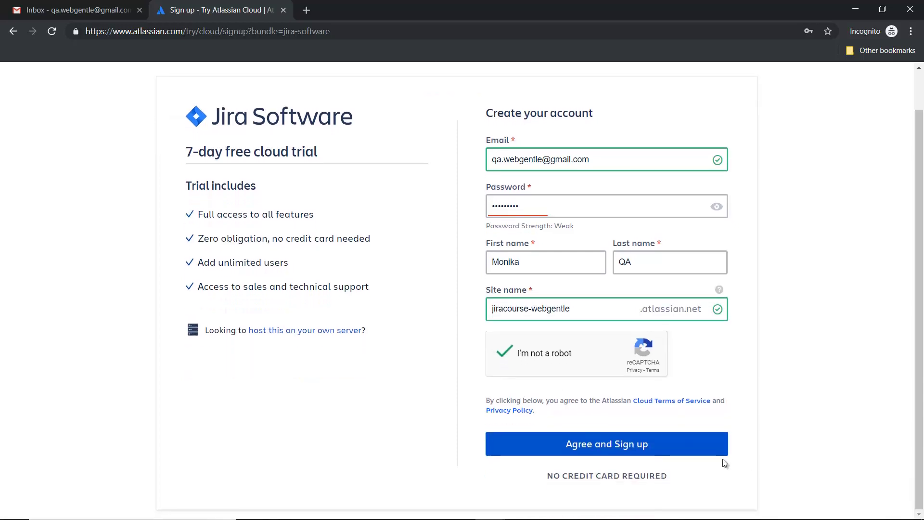
left_click(599, 445)
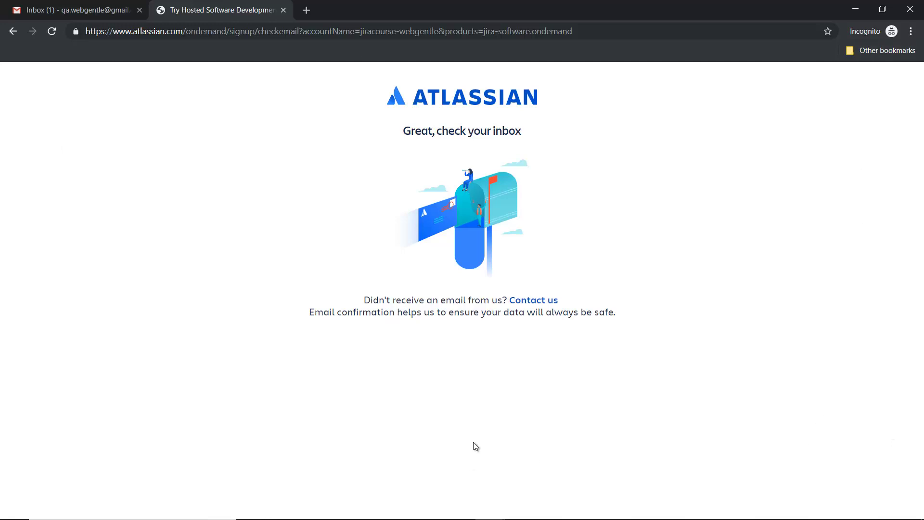
Review the 'Check your inbox' note, then open Atlassian's verification e-mail in Gmail
left_click_drag(521, 131, 487, 131)
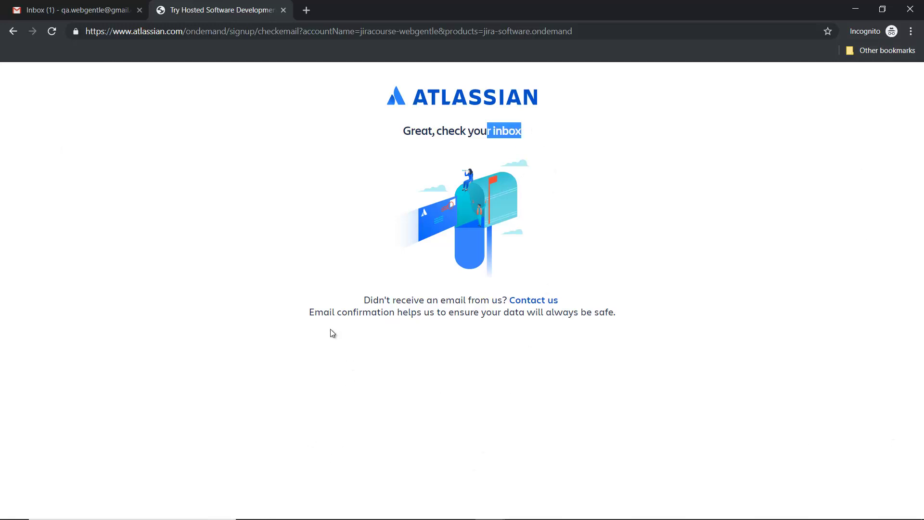
left_click(319, 313)
left_click_drag(311, 312, 377, 313)
left_click(349, 383)
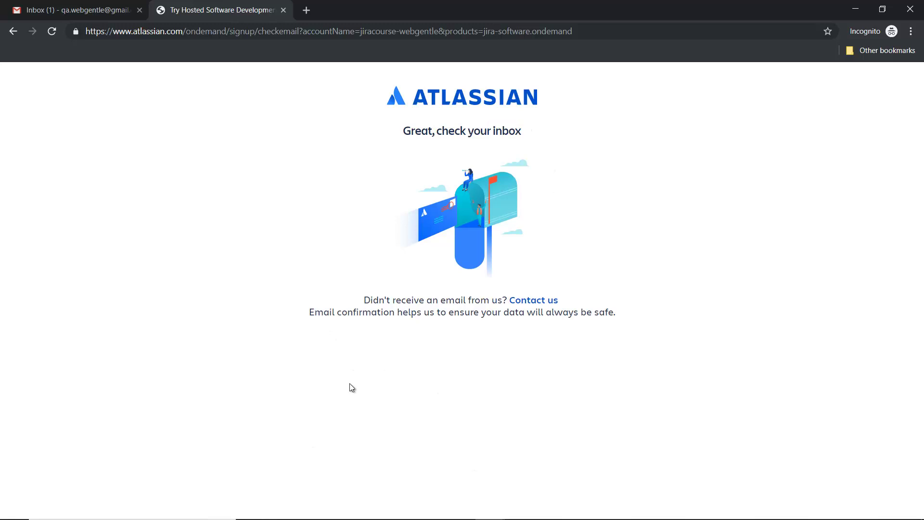
left_click(101, 13)
left_click(348, 174)
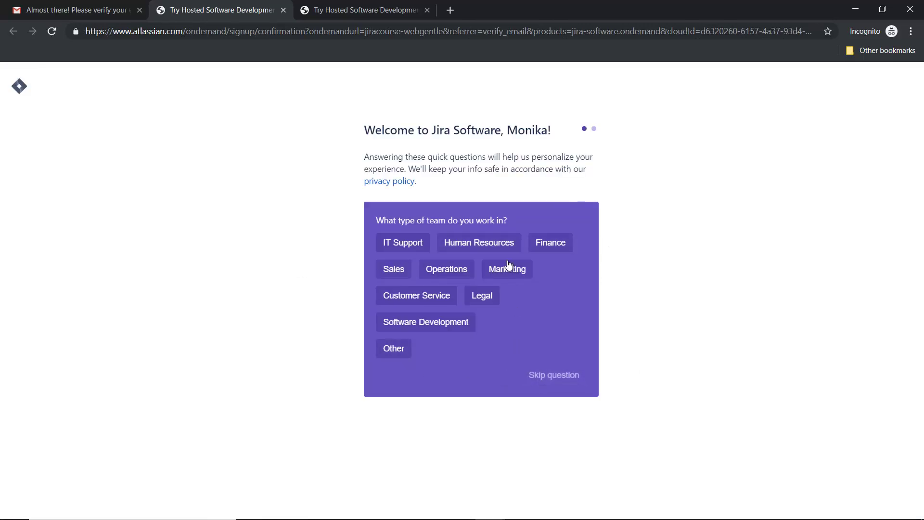
Skip the team type and role questions, then inspect the new site address
left_click(556, 379)
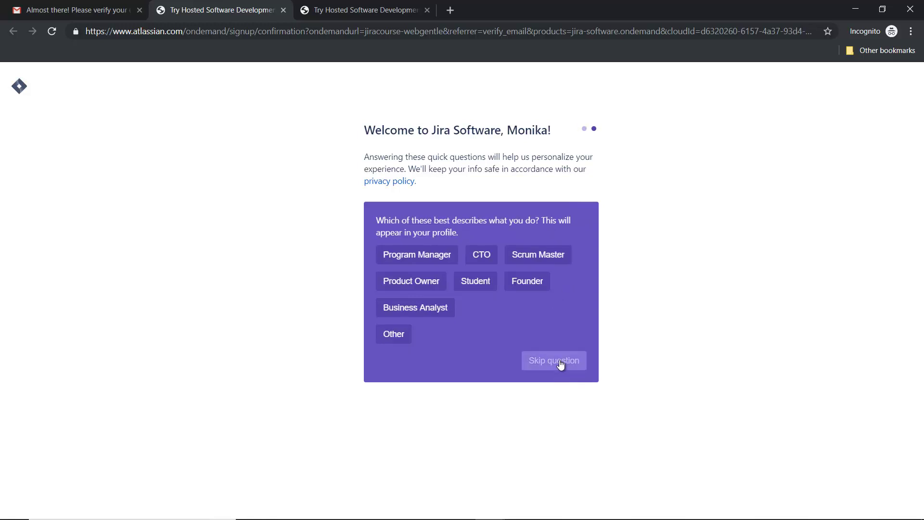
left_click(553, 362)
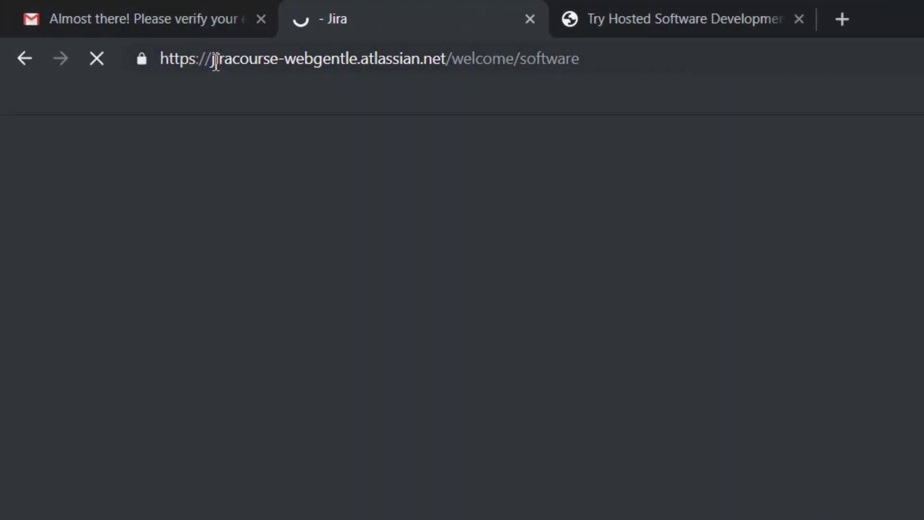
left_click_drag(213, 58, 586, 72)
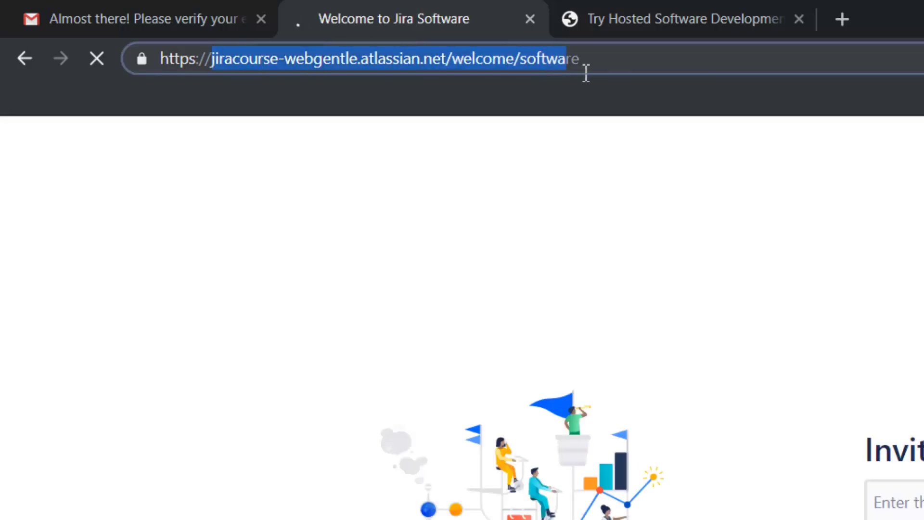
left_click(603, 64)
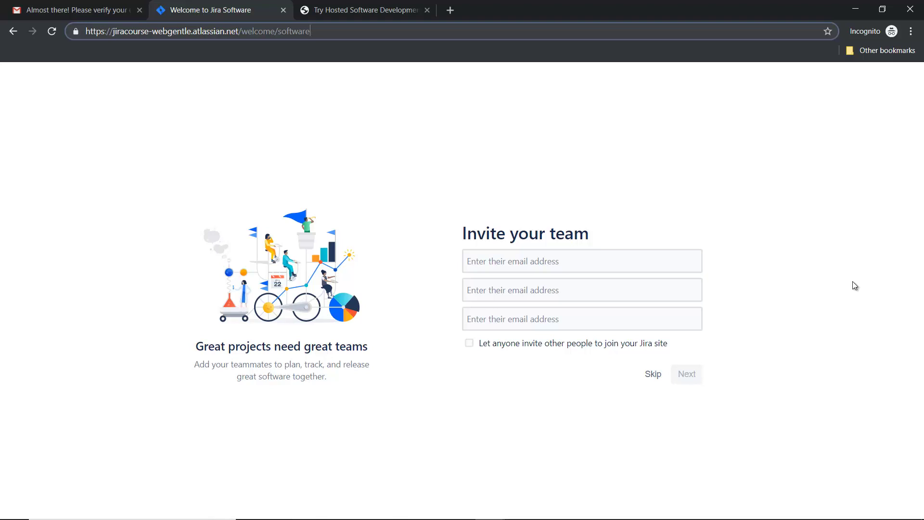
Skip inviting teammates to reach the Kanban, Scrum and Bug tracking template page
left_click_drag(310, 32, 82, 39)
left_click(339, 32)
left_click(655, 377)
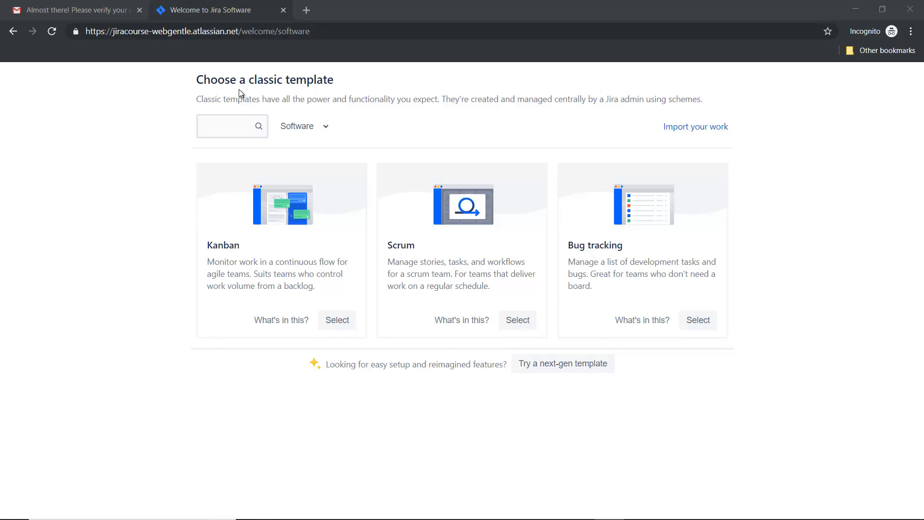
left_click_drag(246, 80, 353, 83)
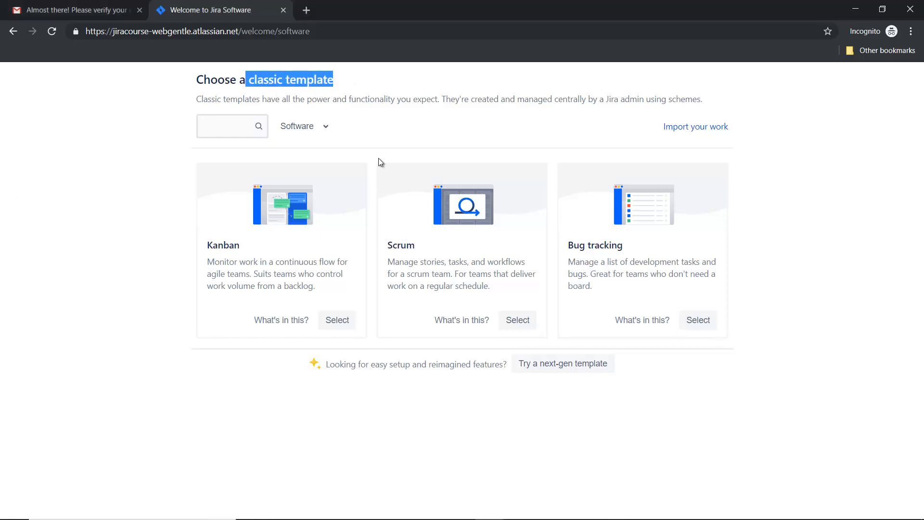
left_click(571, 434)
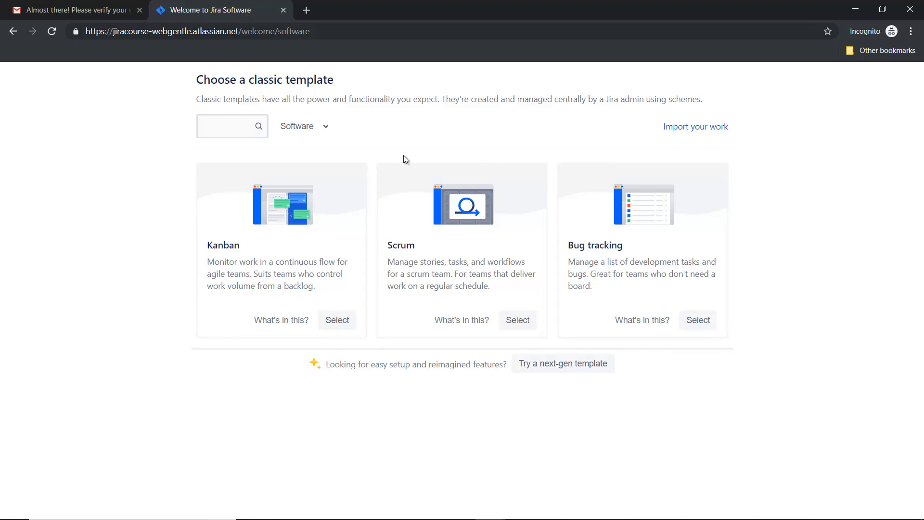
Filter classic templates to All types and browse the grid, Kanban through Procurement
left_click(324, 126)
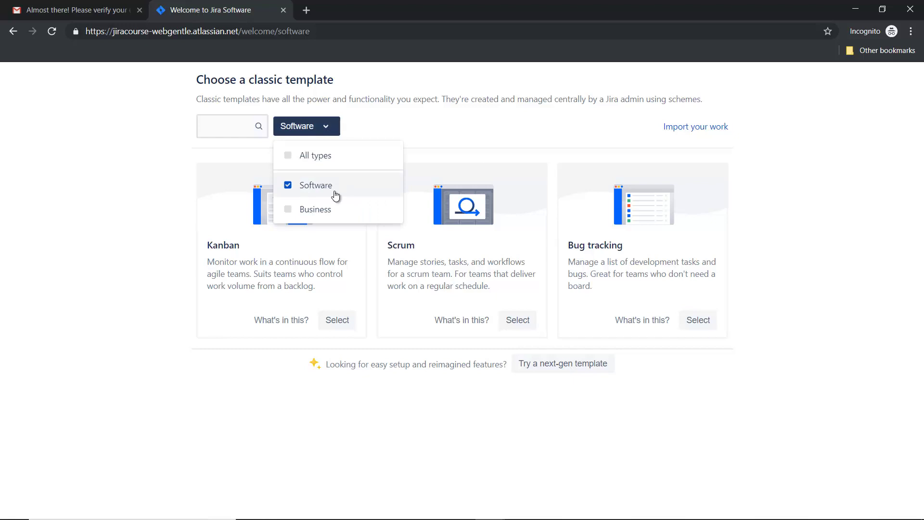
left_click(289, 155)
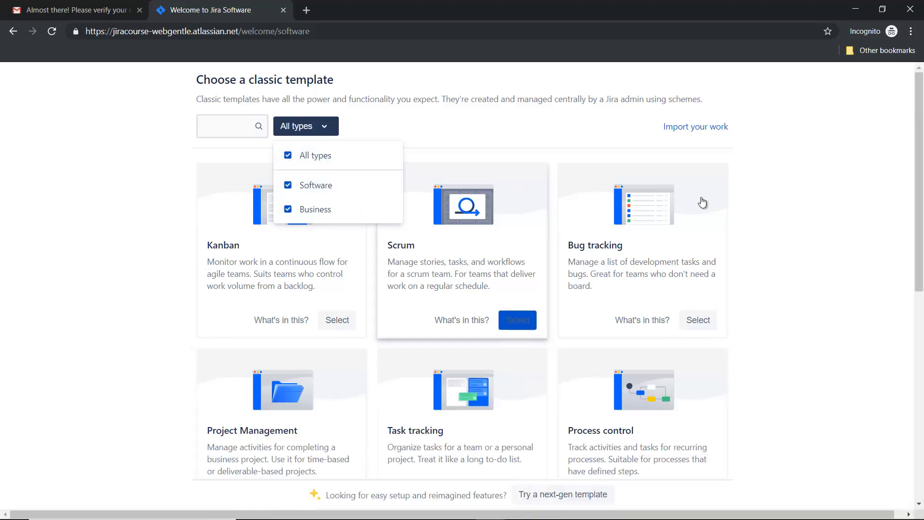
left_click(803, 207)
scroll(816, 238, "down", 7)
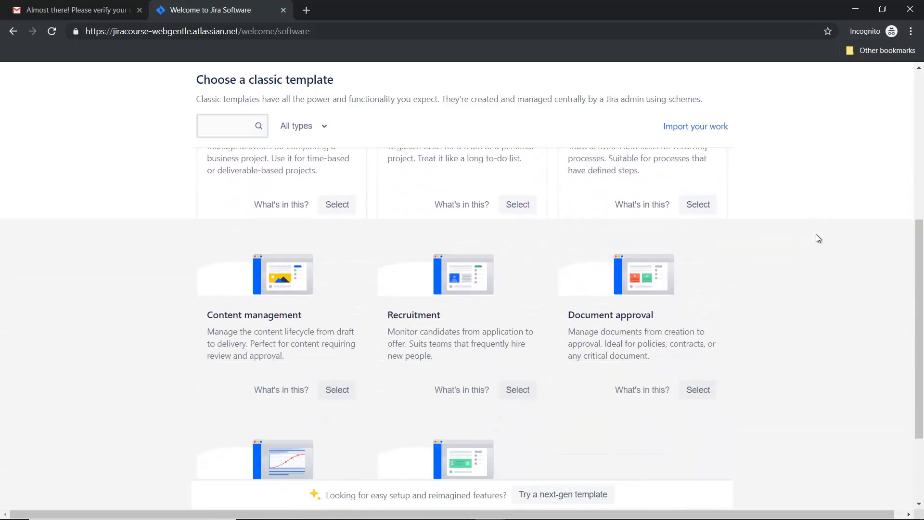
scroll(817, 237, "up", 6)
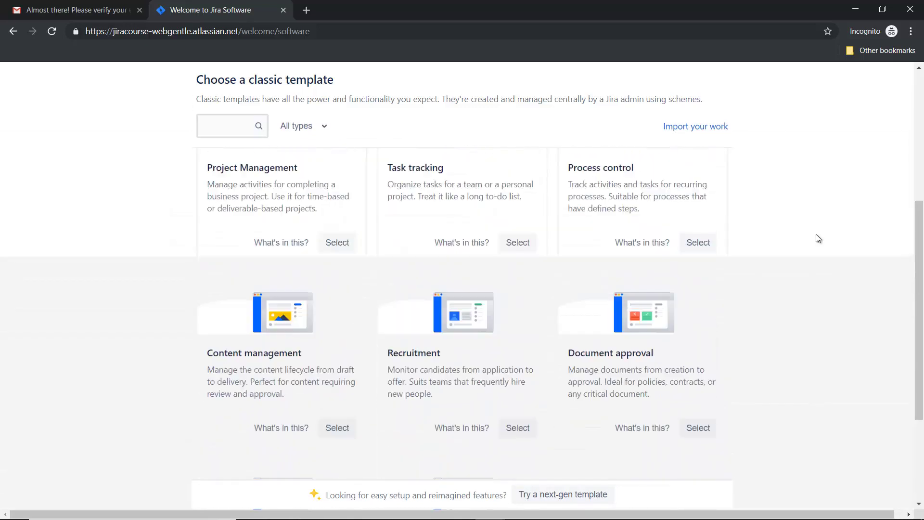
scroll(816, 234, "up", 1)
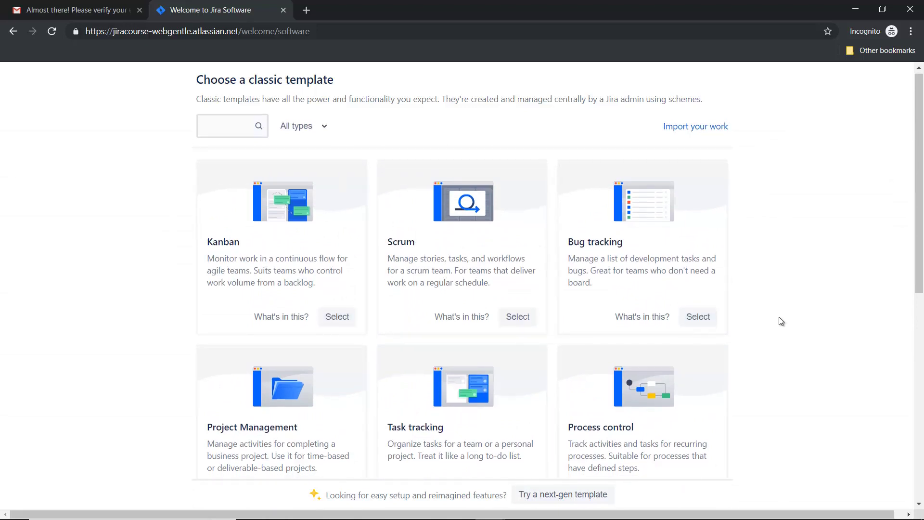
scroll(781, 321, "down", 2)
scroll(781, 321, "down", 5)
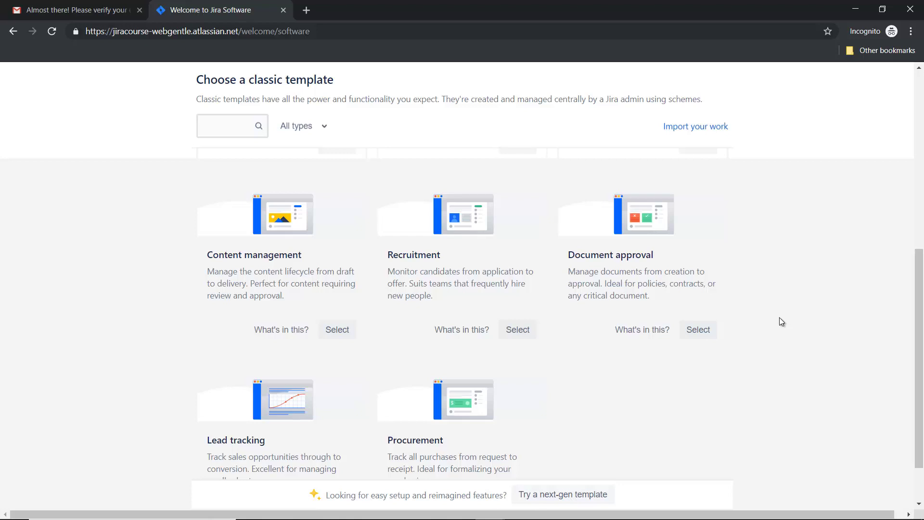
scroll(781, 321, "up", 7)
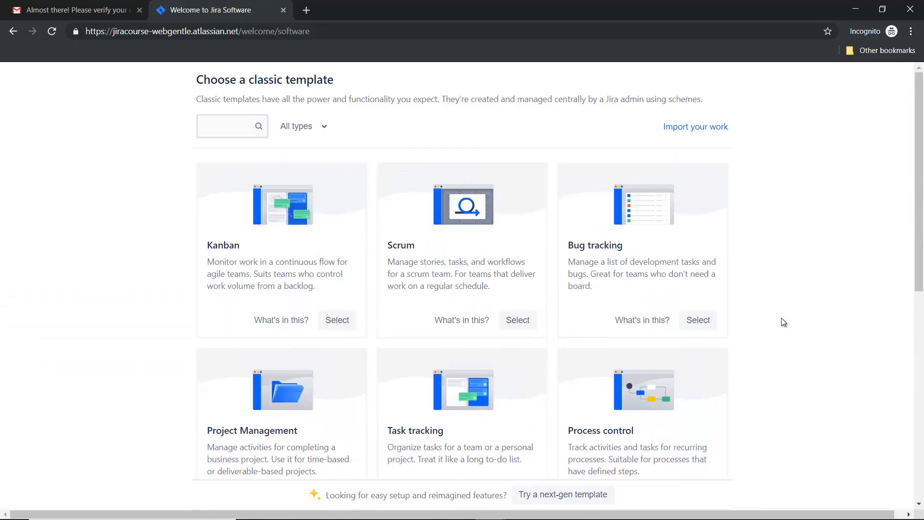